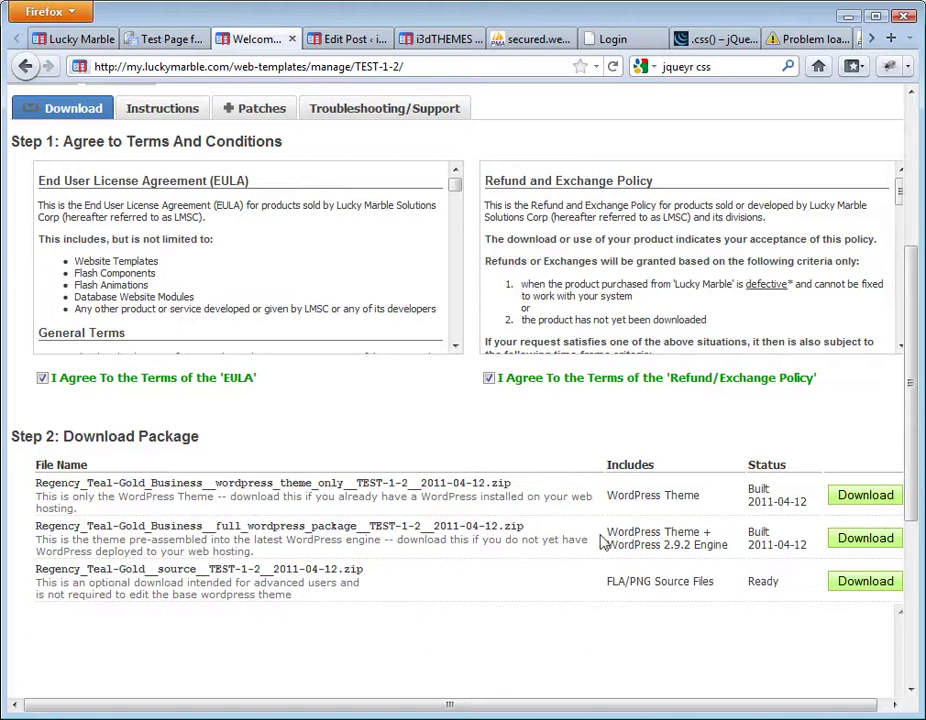
# Download the full WordPress package of the Regency Teal-Gold Business theme and extract the zip inside the WordPressExample folder
pyautogui.click(848, 540)
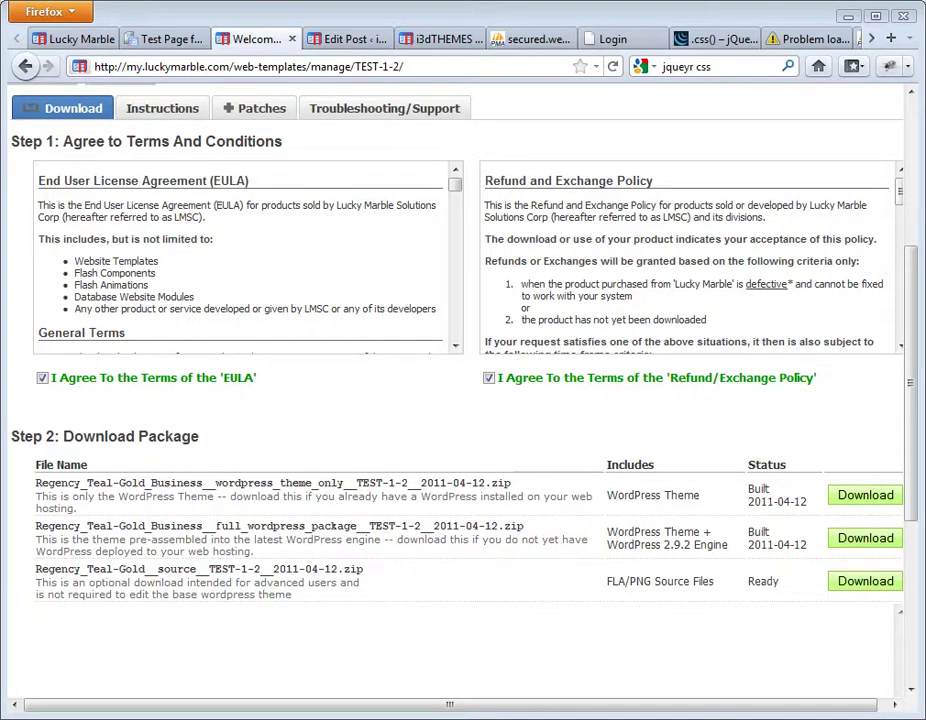
pyautogui.moveTo(925, 310); pyautogui.dragTo(391, 145)
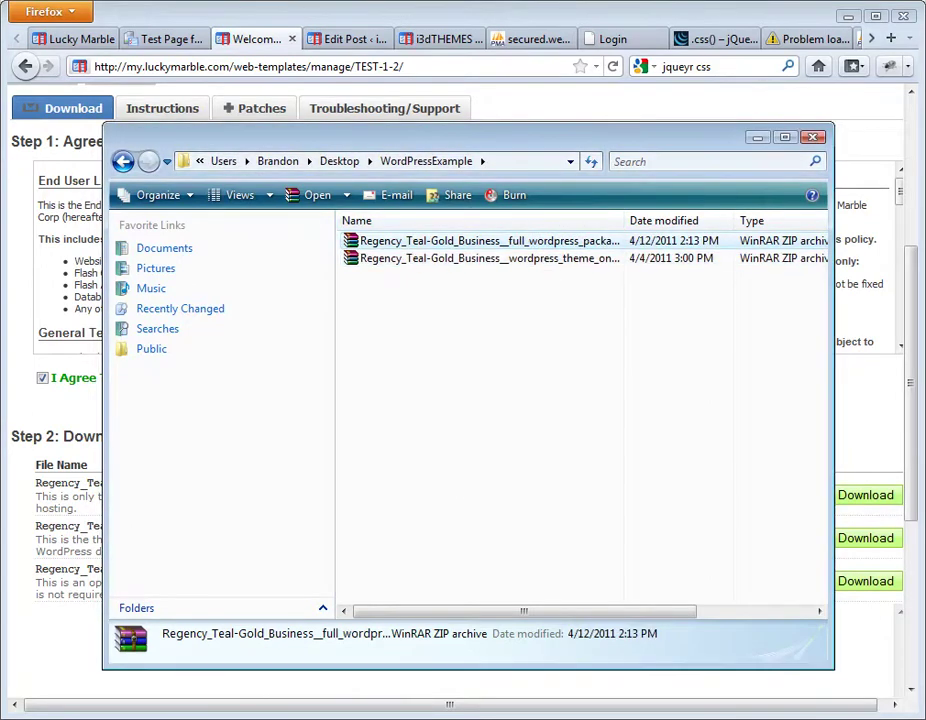
pyautogui.rightClick(436, 251)
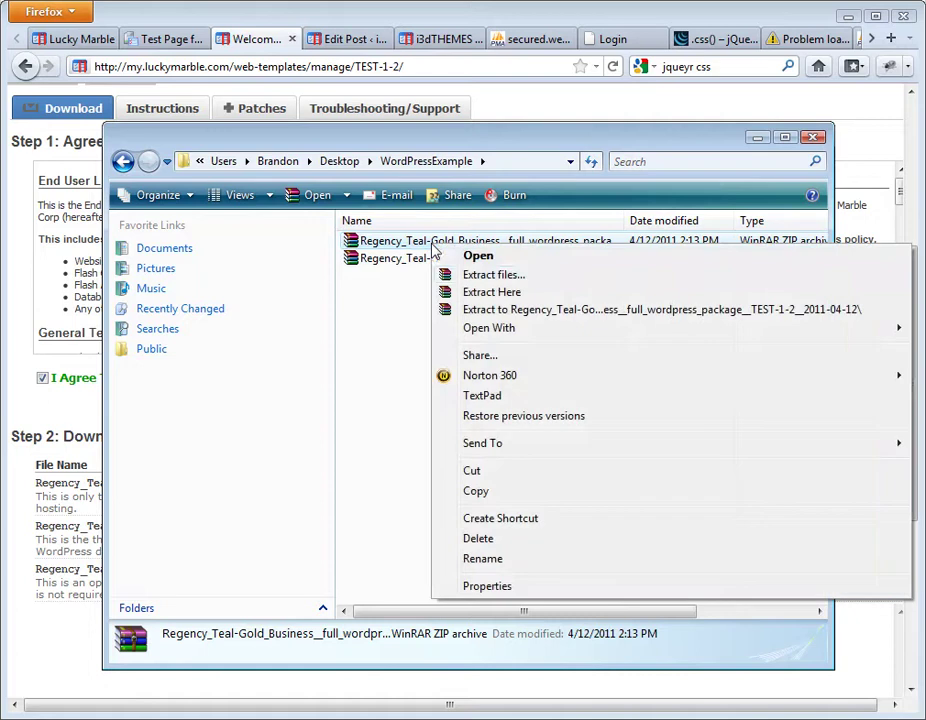
pyautogui.click(472, 293)
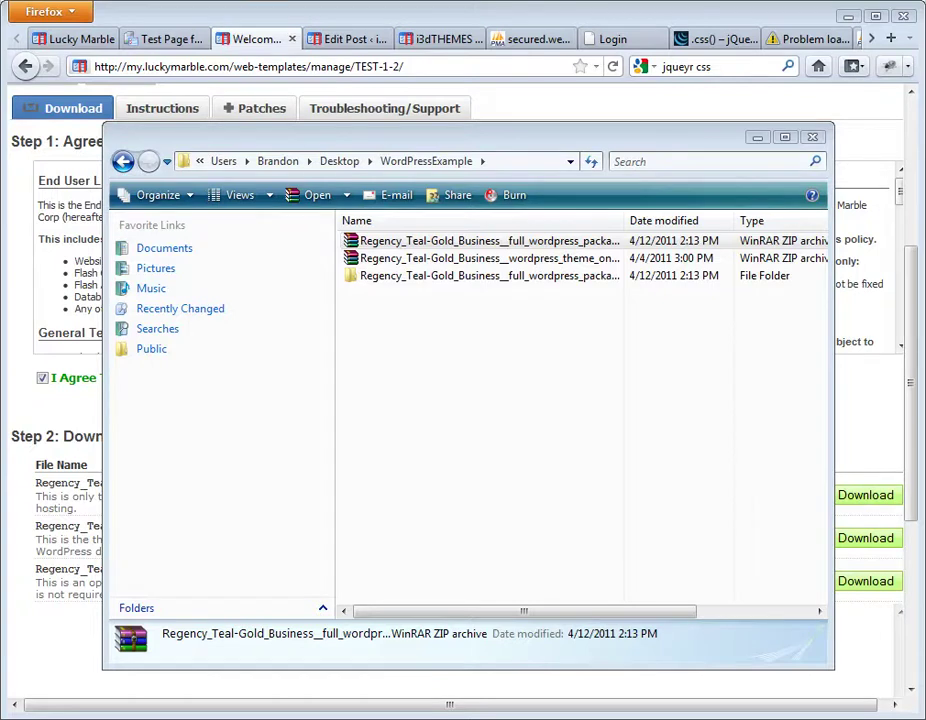
# Switch to FileZilla and open the remote httpdocs folder and the local wordpress folder inside the extracted package
pyautogui.moveTo(0, 40); pyautogui.dragTo(559, 28)
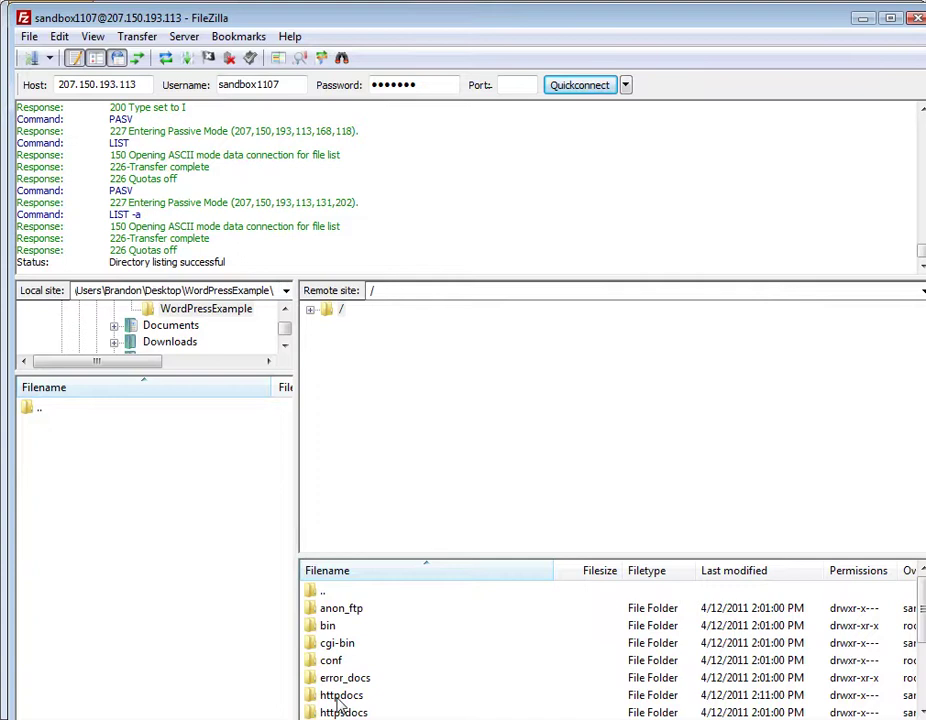
pyautogui.doubleClick(337, 697)
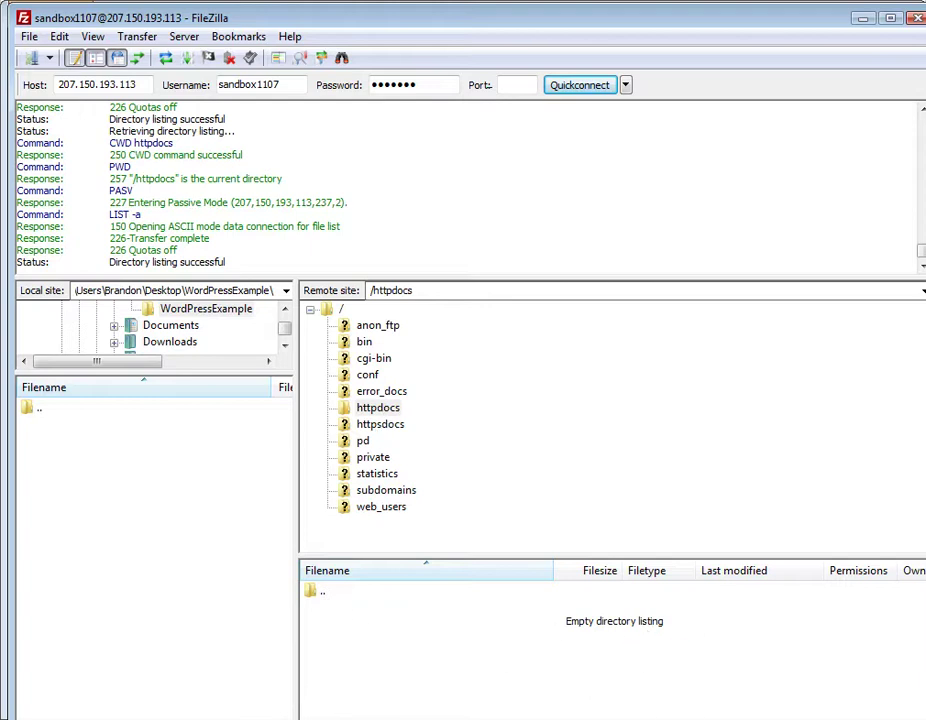
pyautogui.click(157, 312)
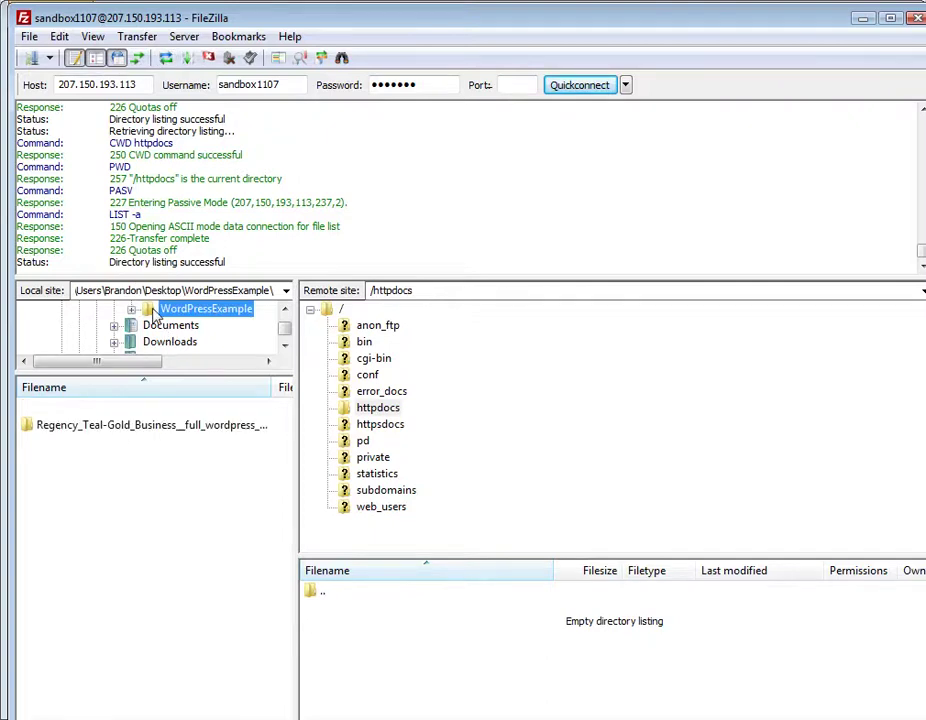
pyautogui.doubleClick(93, 427)
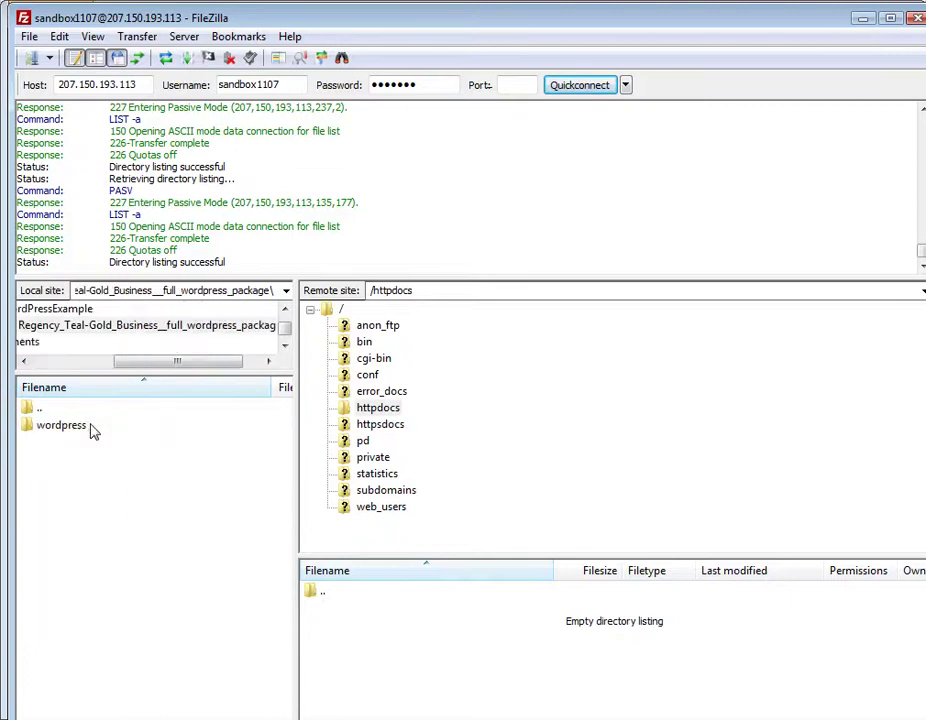
pyautogui.doubleClick(42, 427)
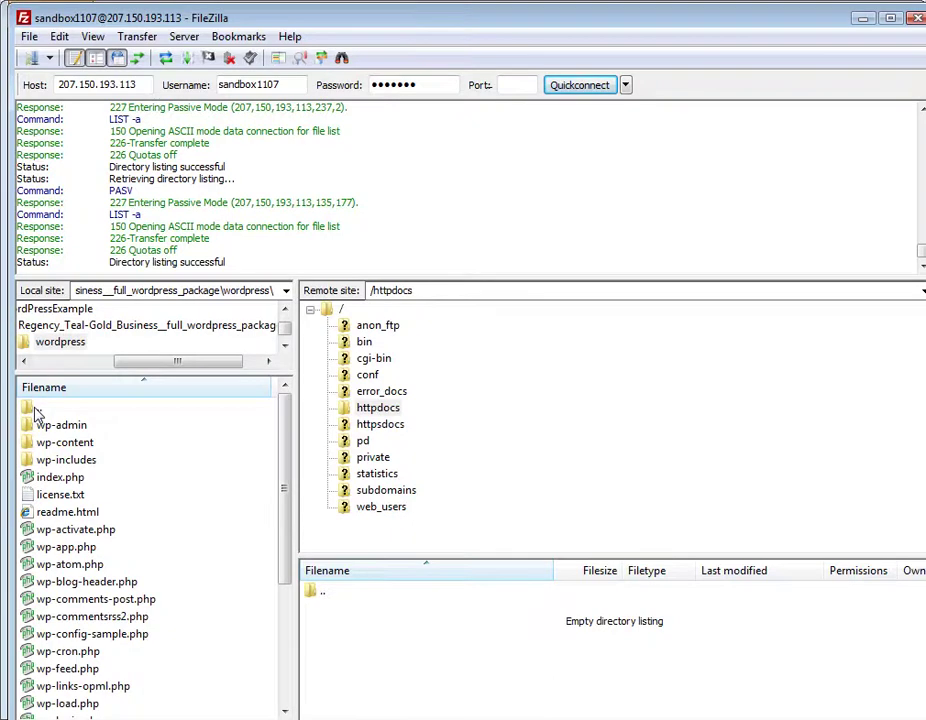
pyautogui.doubleClick(36, 410)
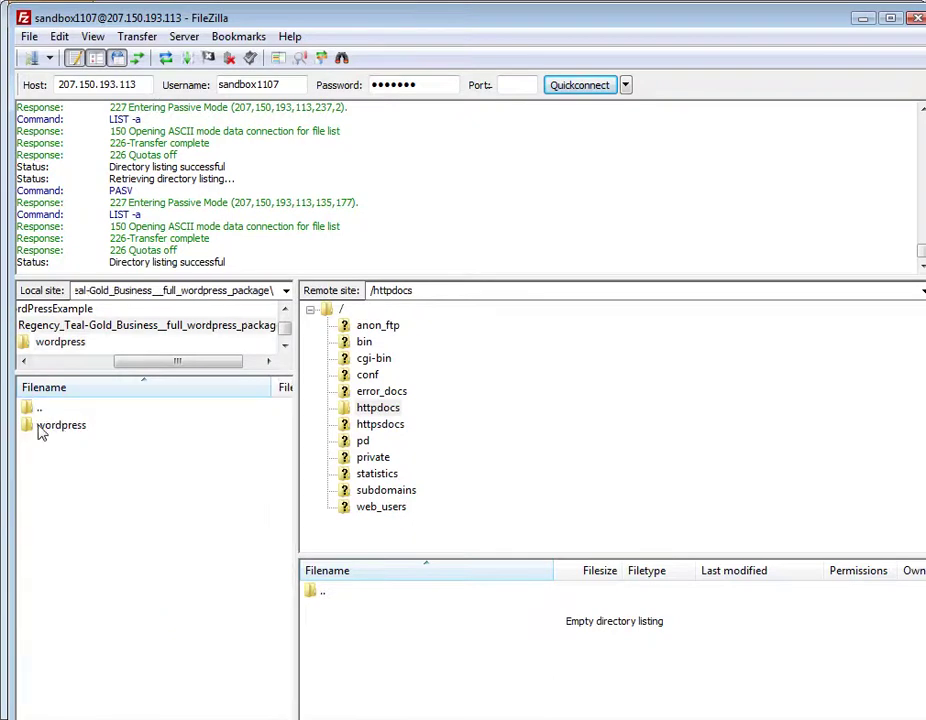
pyautogui.doubleClick(42, 427)
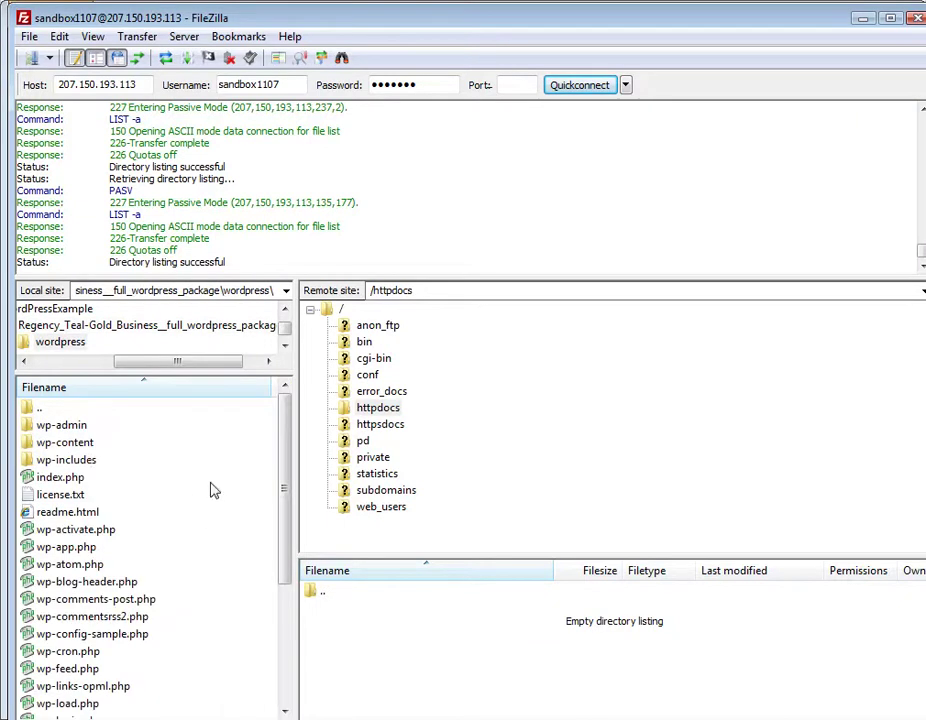
# Upload all files and folders of the local wordpress folder to the remote httpdocs folder
pyautogui.scroll(-5, 180, 610)
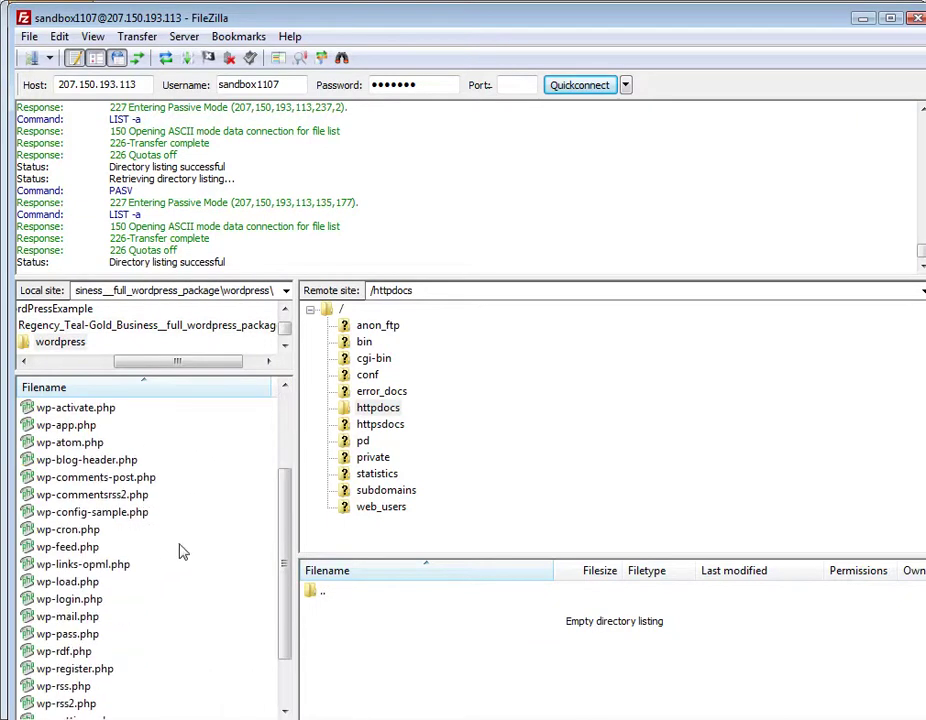
pyautogui.hotkey('ctrl', 'a')
pyautogui.moveTo(66, 537); pyautogui.dragTo(434, 678)
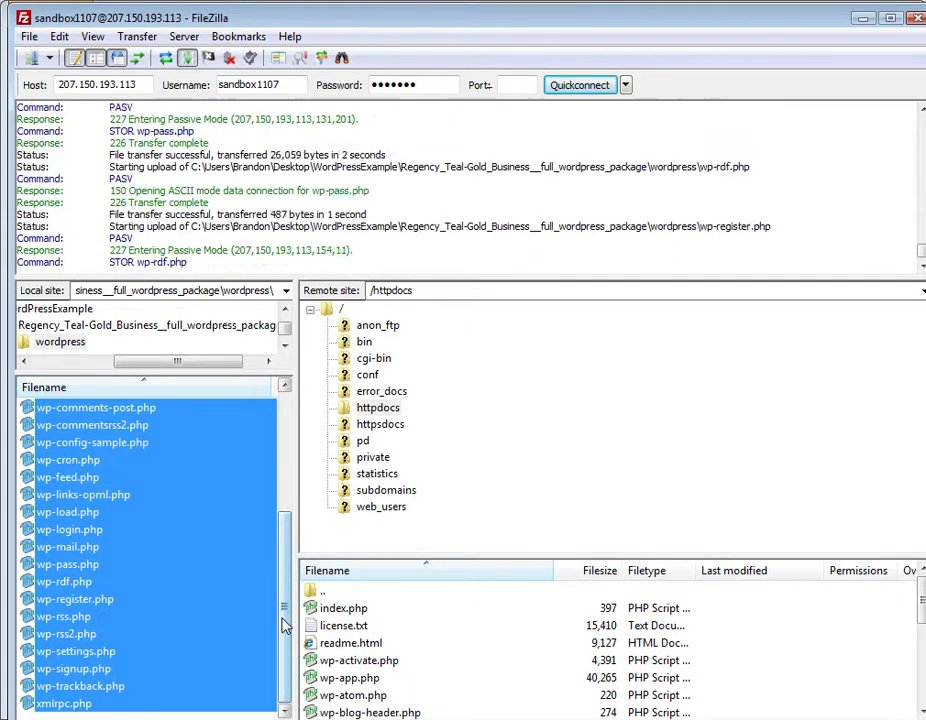
pyautogui.scroll(3, 285, 590)
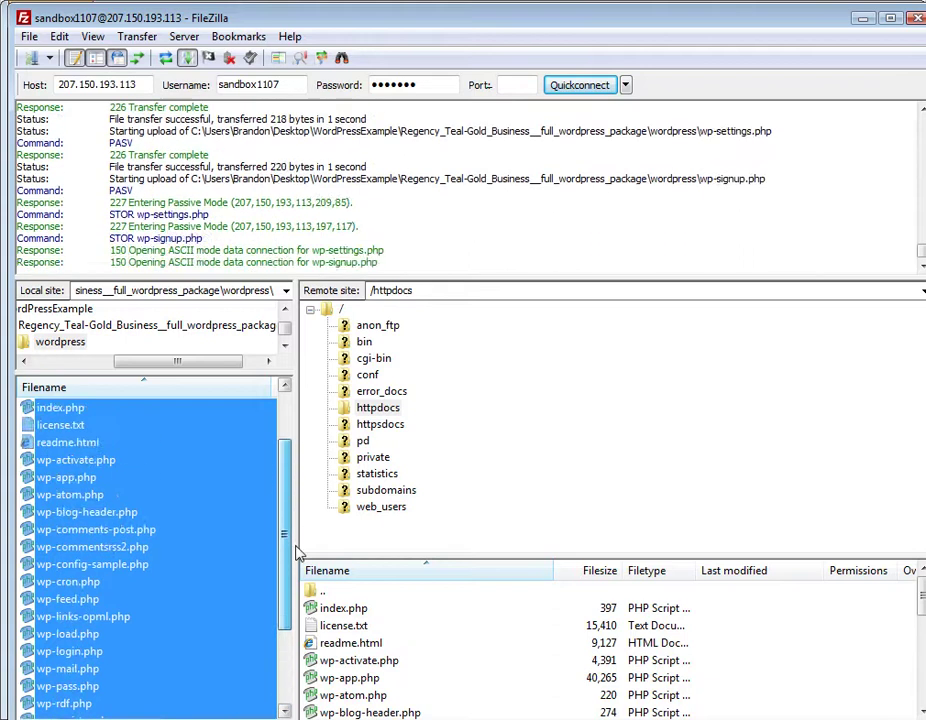
pyautogui.scroll(2, 285, 545)
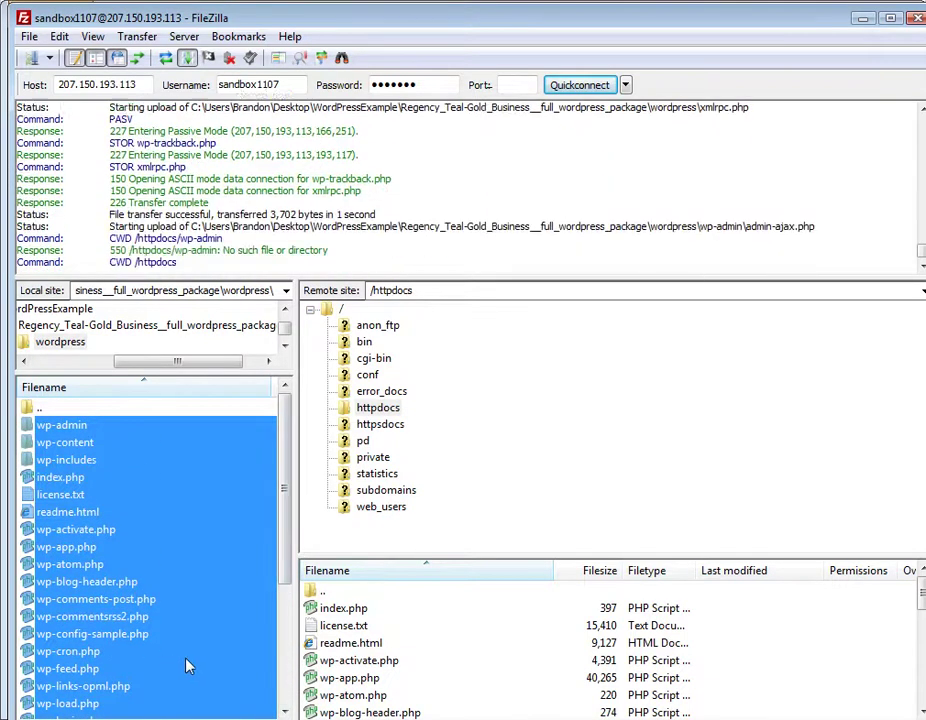
pyautogui.click(80, 668)
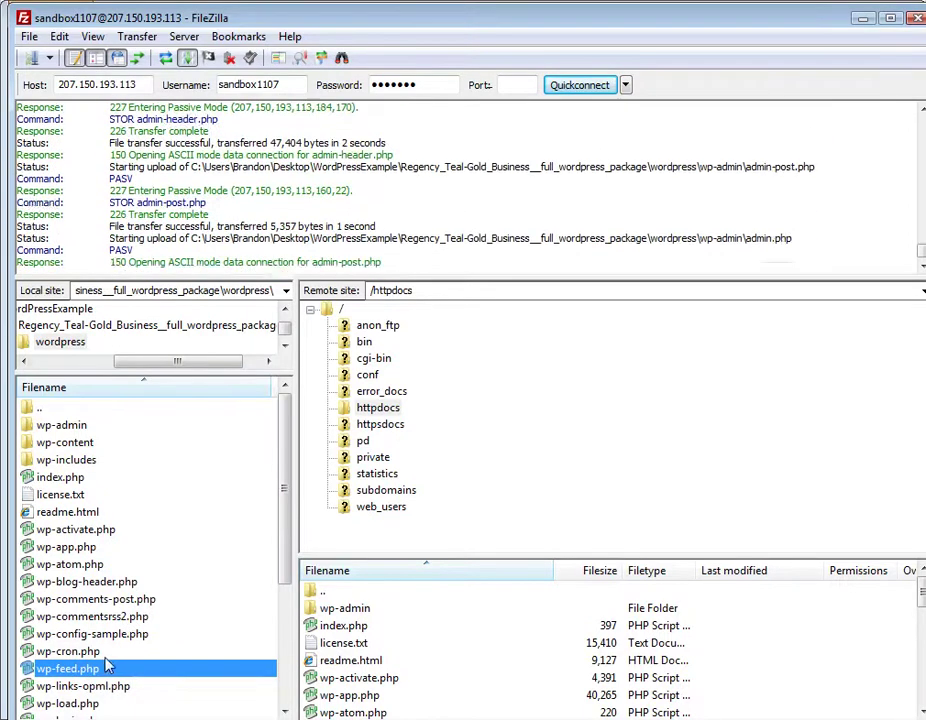
pyautogui.click(76, 634)
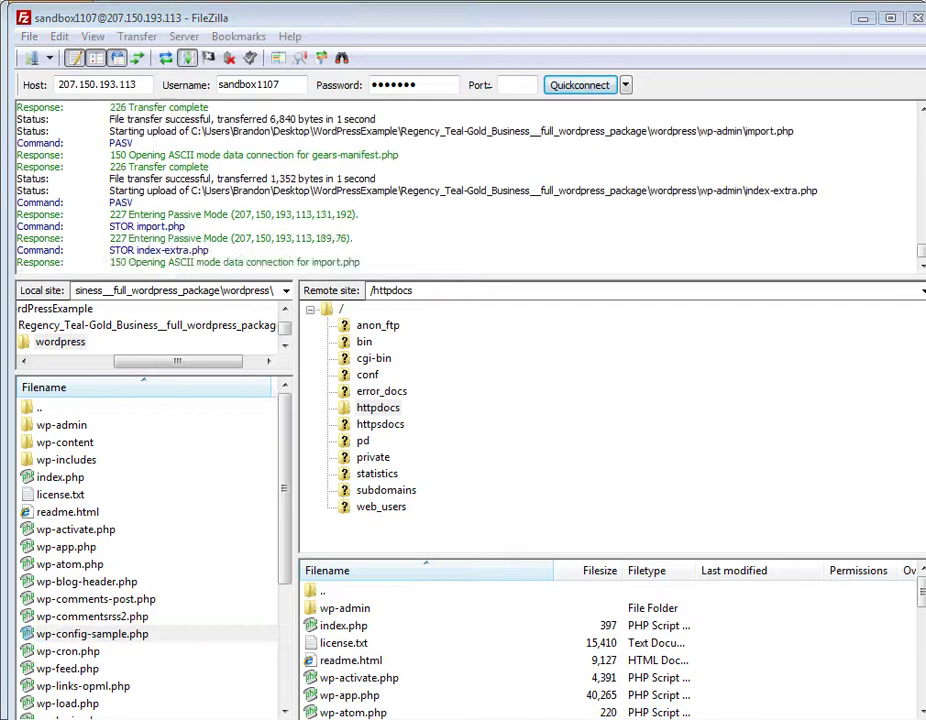
# Switch to the WordPressExample folder window and open the wordpress folder inside the extracted package
pyautogui.hotkey('alt', 'Tab')
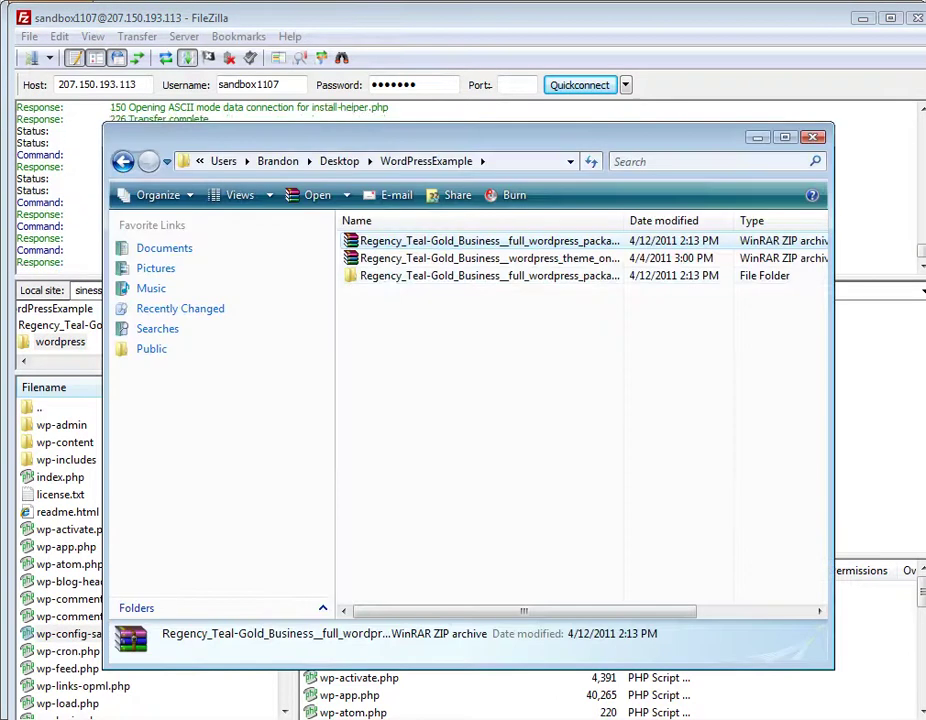
pyautogui.doubleClick(387, 277)
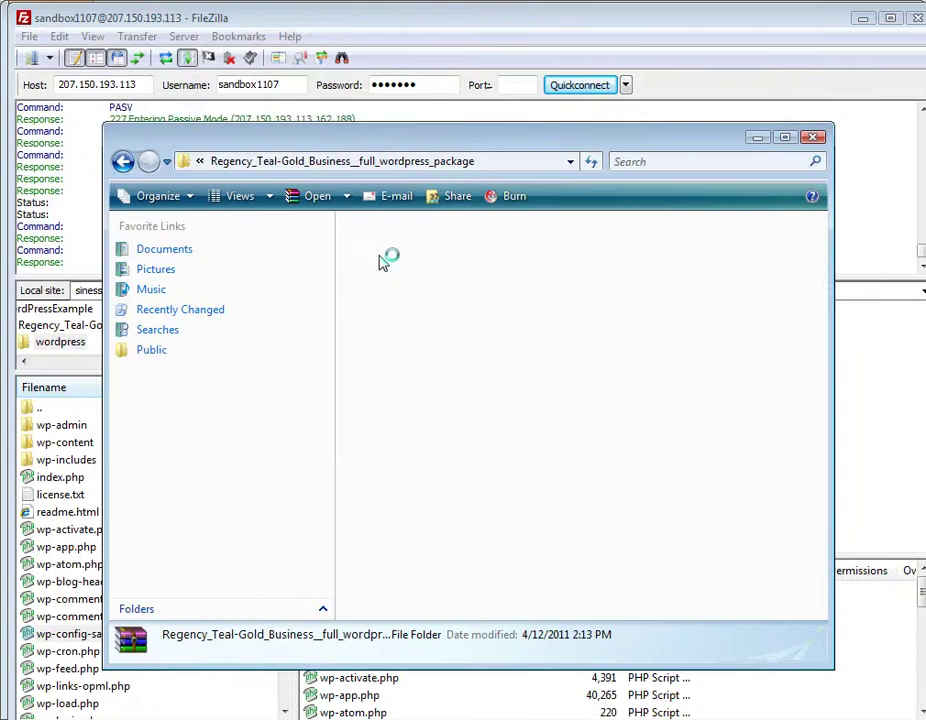
pyautogui.doubleClick(390, 244)
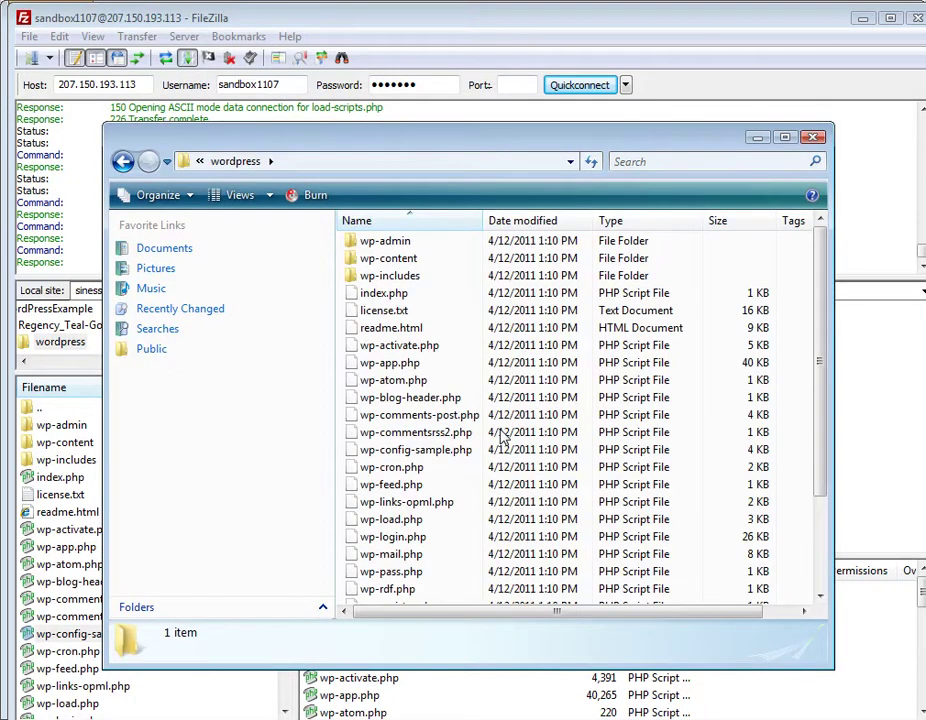
# Duplicate wp-config-sample.php in the same folder and rename the copy to wp-config.php
pyautogui.click(455, 452)
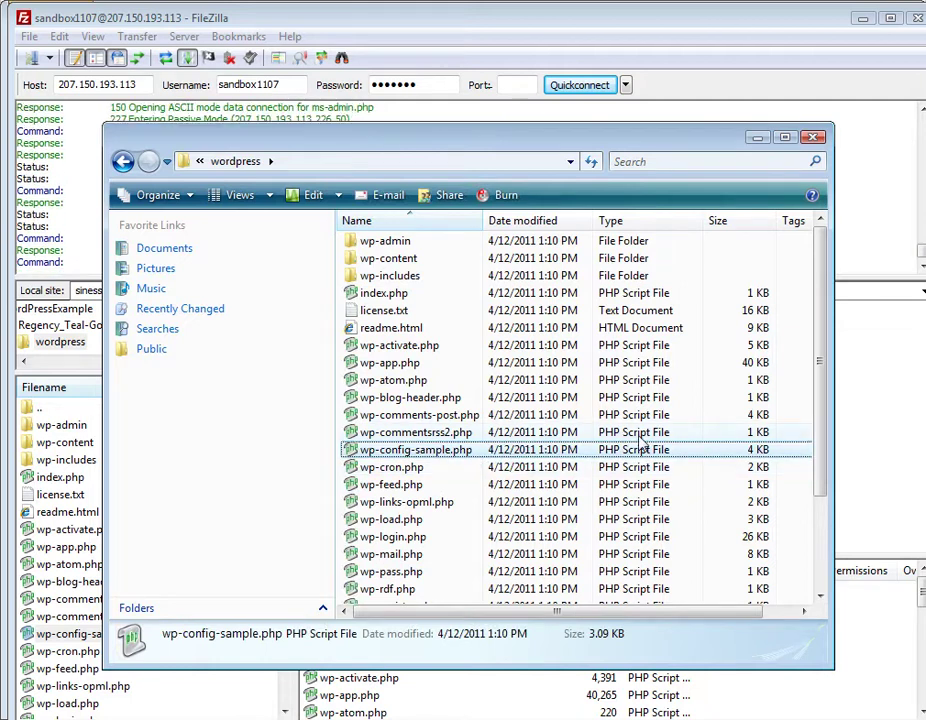
pyautogui.hotkey('ctrl', 'c')
pyautogui.hotkey('ctrl', 'v')
pyautogui.rightClick(395, 469)
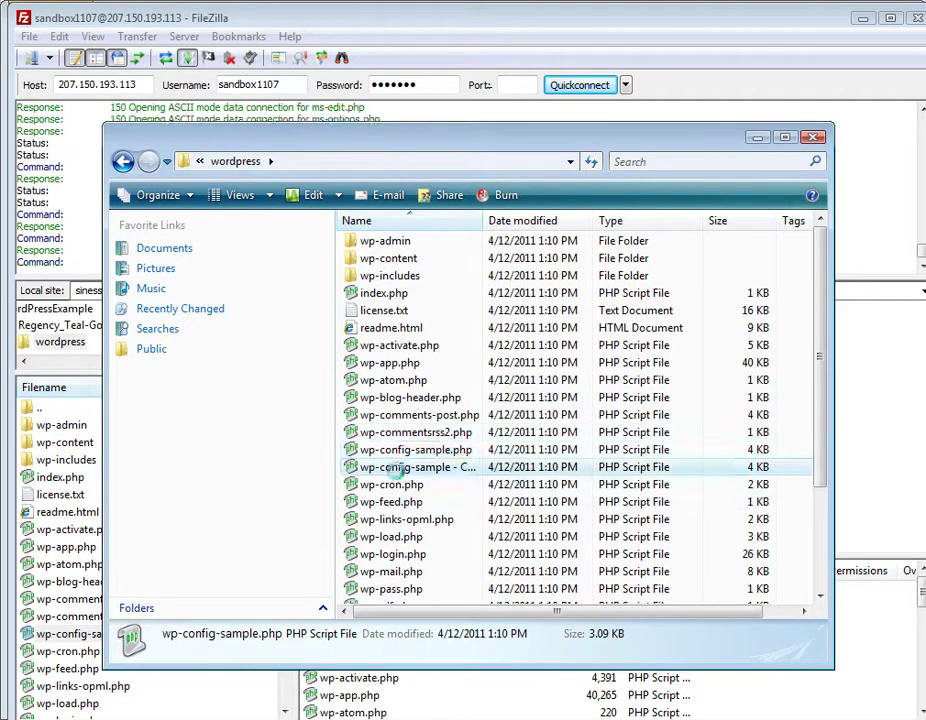
pyautogui.click(440, 430)
pyautogui.moveTo(415, 467); pyautogui.dragTo(487, 468)
pyautogui.press('BackSpace')
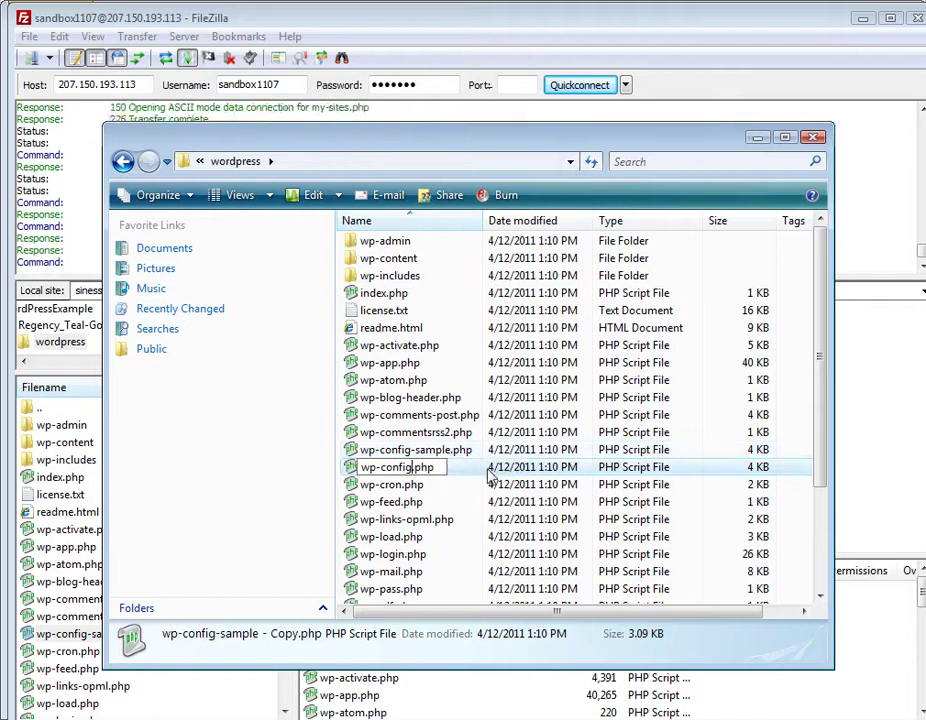
pyautogui.click(408, 484)
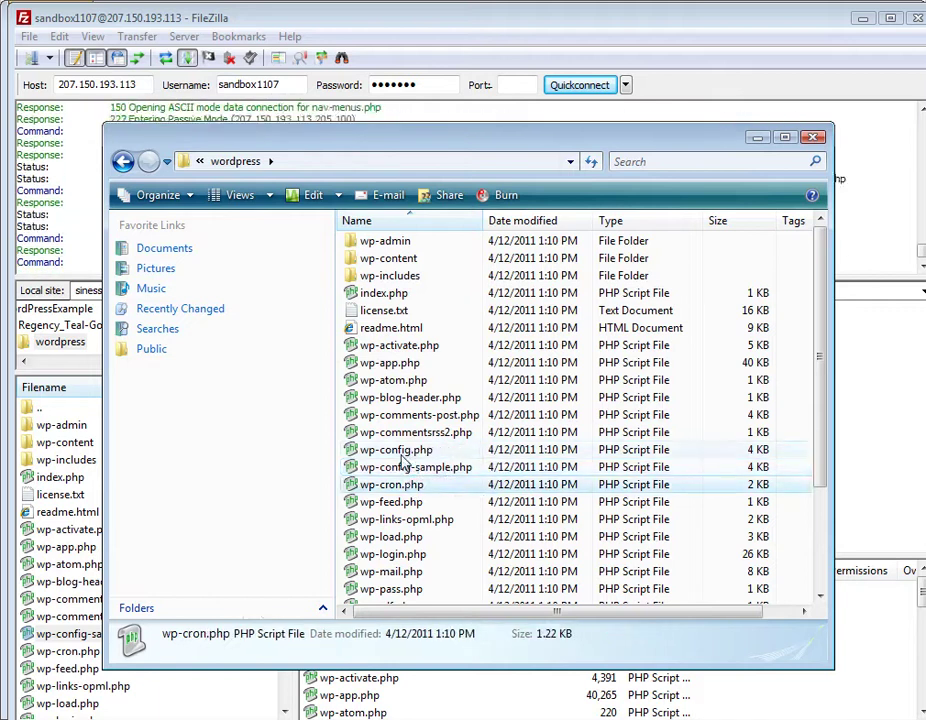
# Open wp-config.php in TextPad and resize and reposition the editor window so the MySQL settings are readable
pyautogui.rightClick(401, 460)
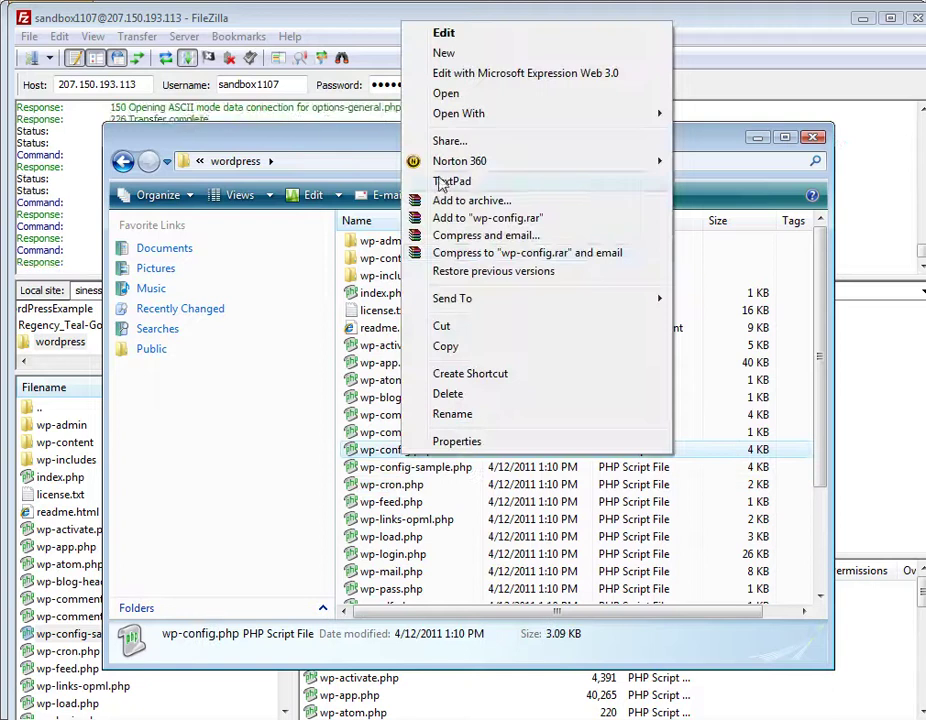
pyautogui.click(440, 182)
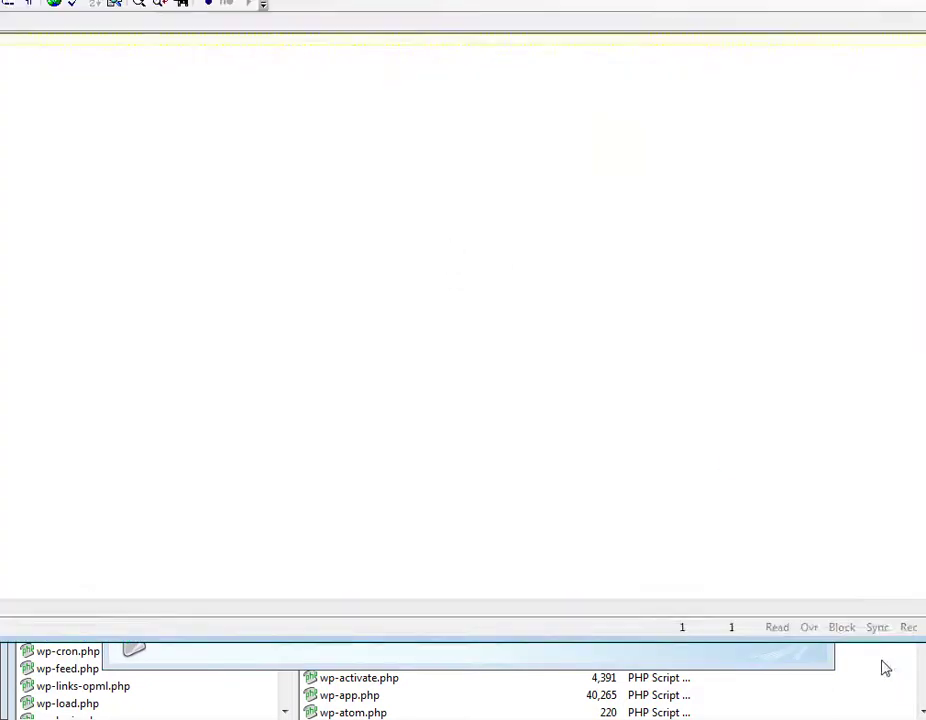
pyautogui.moveTo(925, 638); pyautogui.dragTo(591, 620)
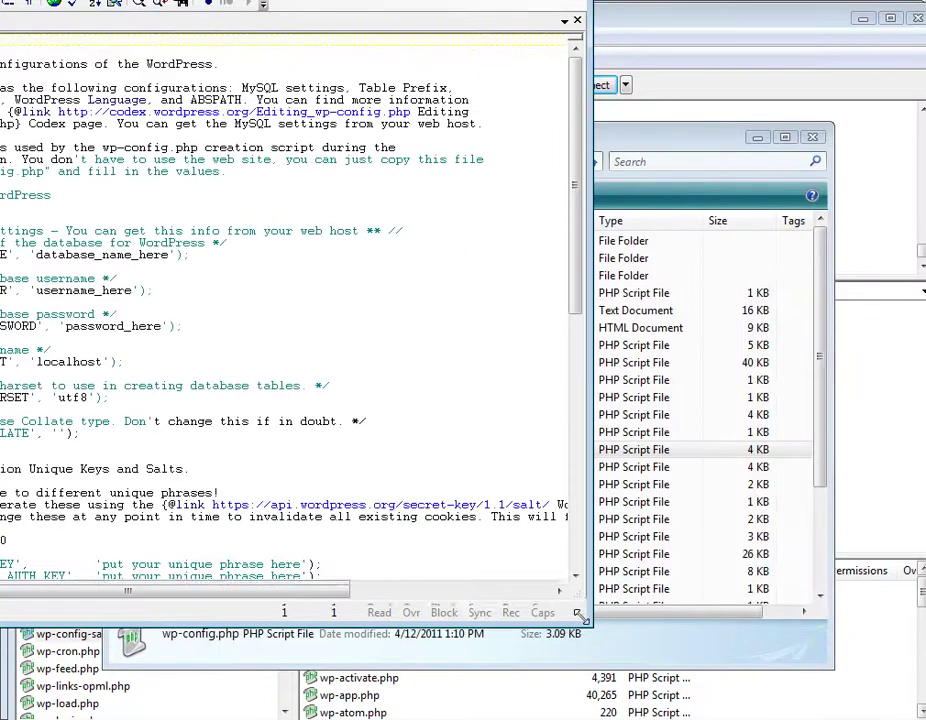
pyautogui.moveTo(478, 0); pyautogui.dragTo(632, 66)
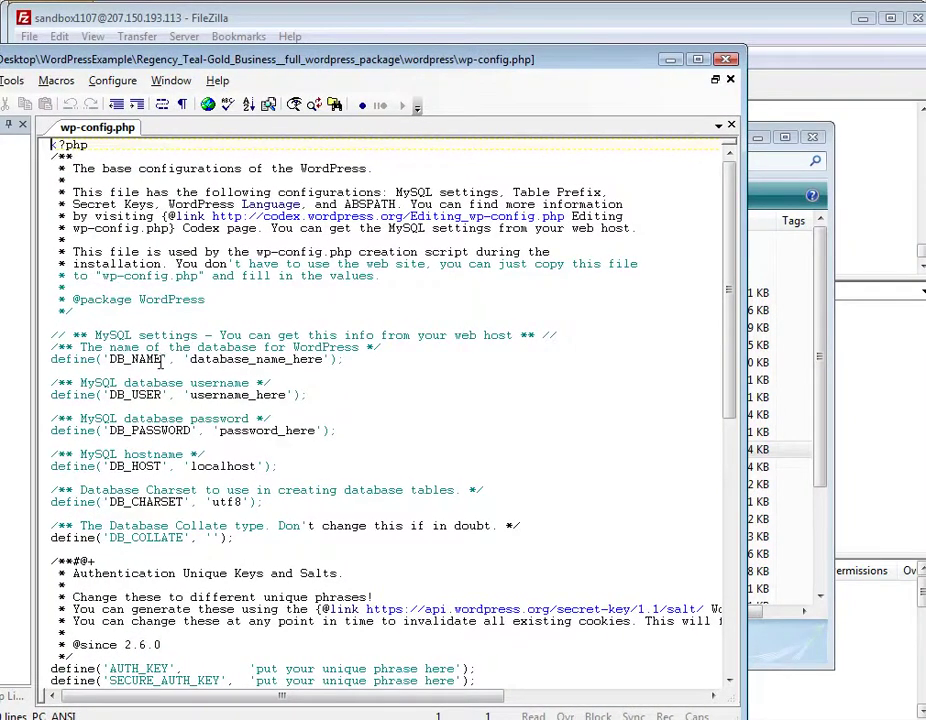
pyautogui.click(35, 362)
pyautogui.click(37, 396)
pyautogui.click(38, 432)
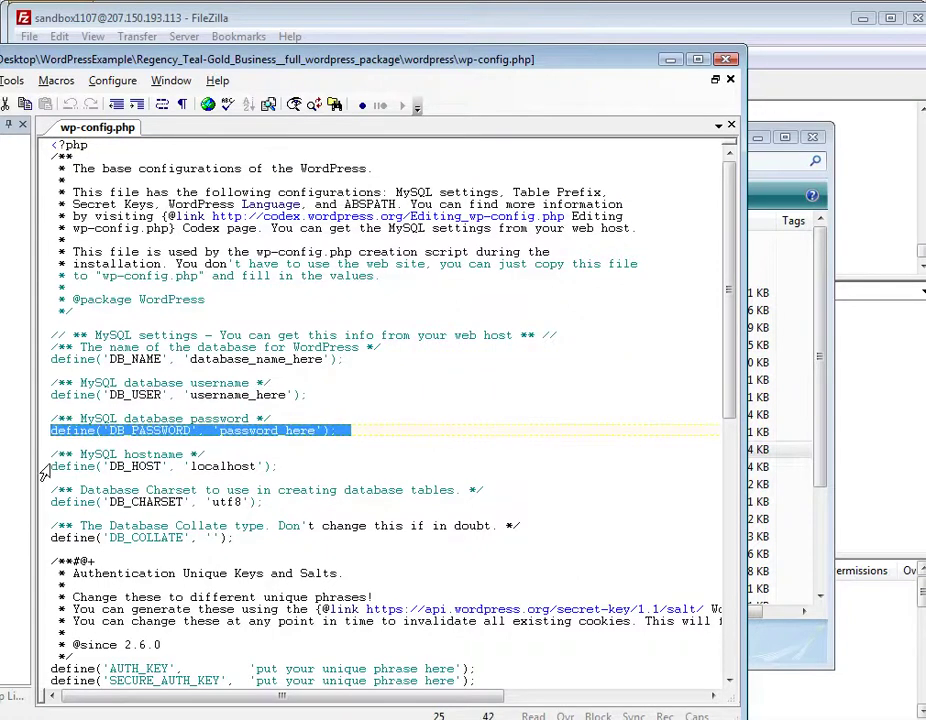
pyautogui.click(41, 468)
pyautogui.click(194, 466)
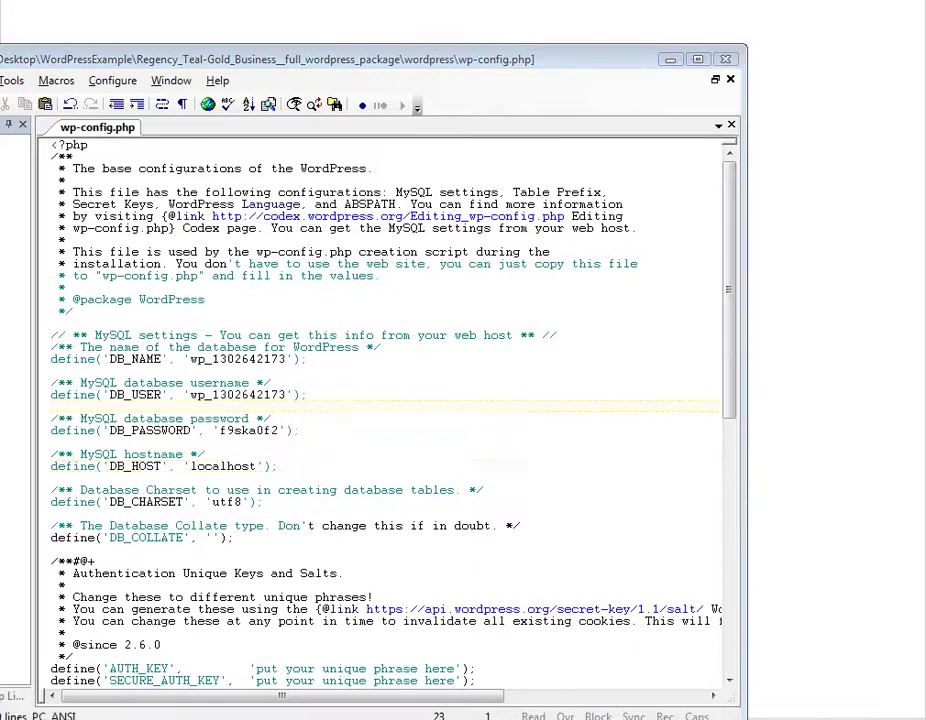
pyautogui.doubleClick(250, 359)
pyautogui.doubleClick(250, 394)
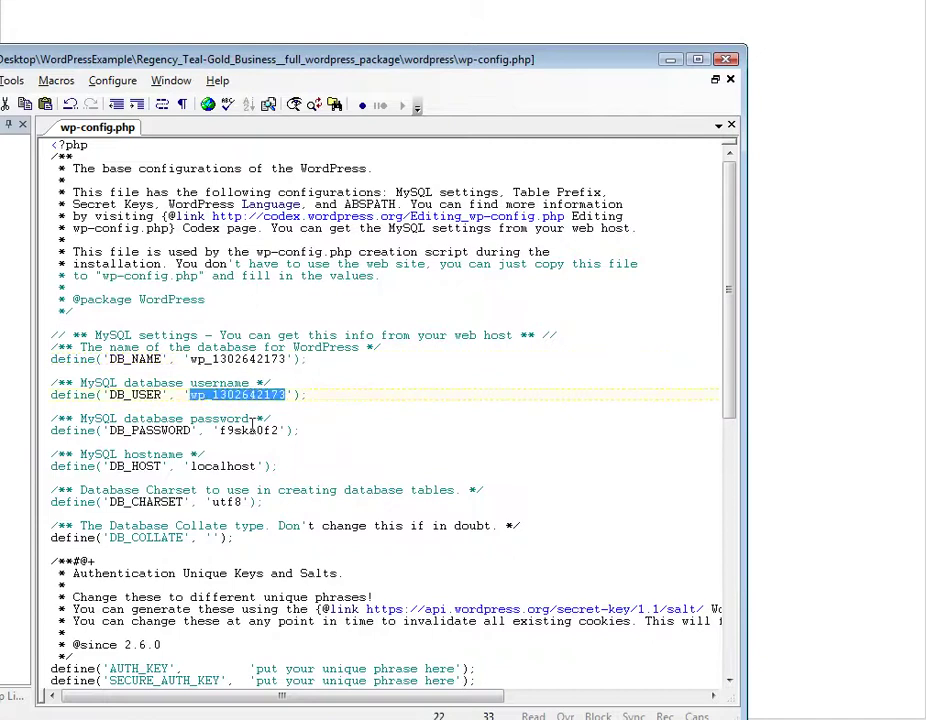
pyautogui.doubleClick(250, 431)
pyautogui.click(167, 478)
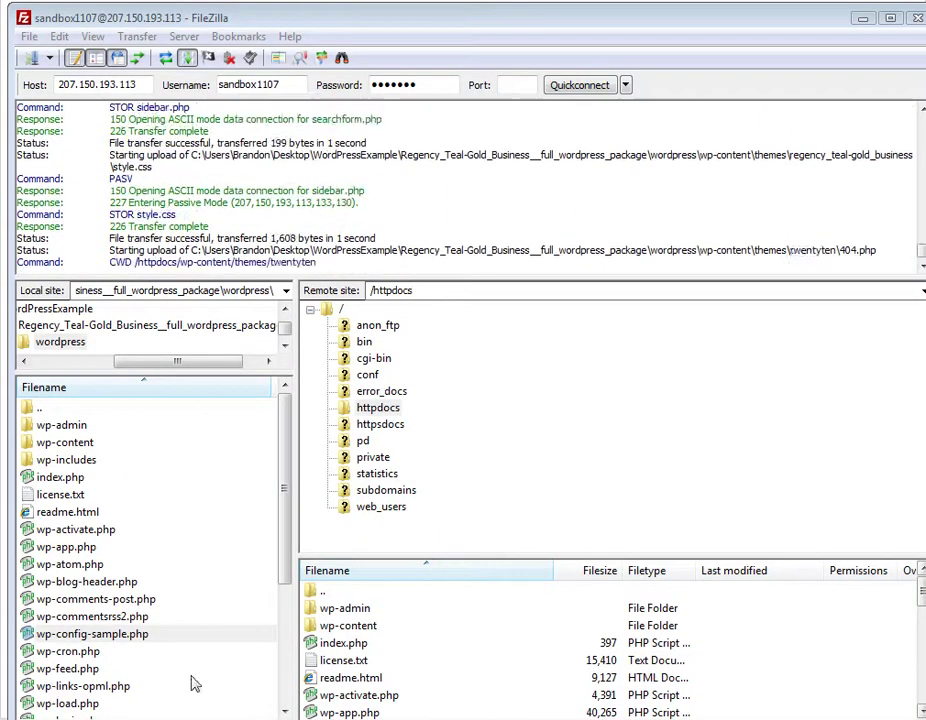
# In FileZilla, refresh the file lists and upload wp-config.php from the local wordpress folder to the remote httpdocs folder
pyautogui.click(80, 651)
pyautogui.scroll(-4, 97, 675)
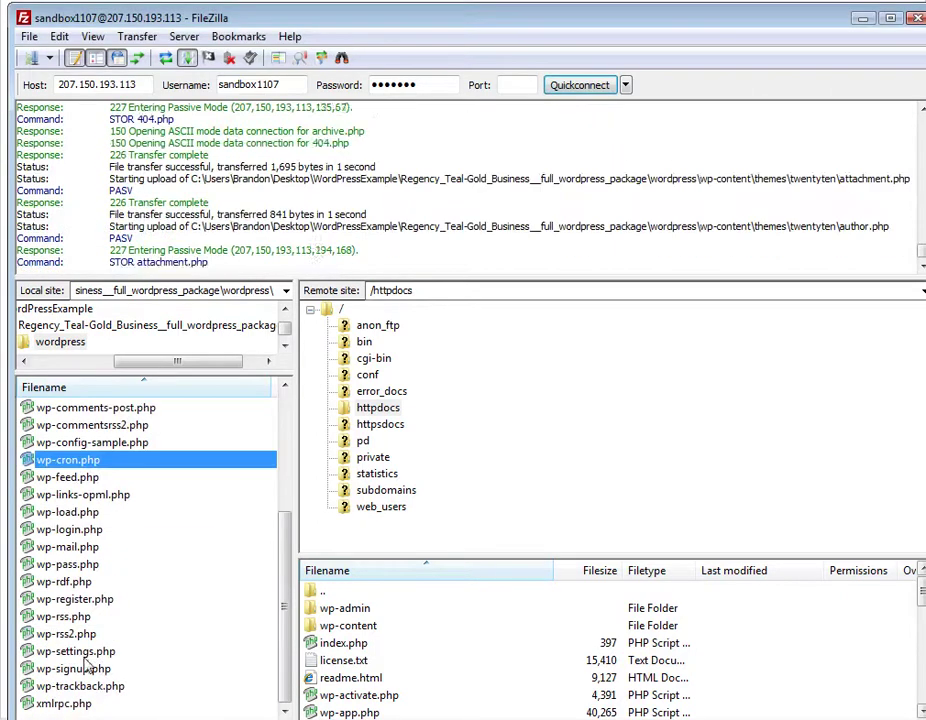
pyautogui.scroll(3, 97, 682)
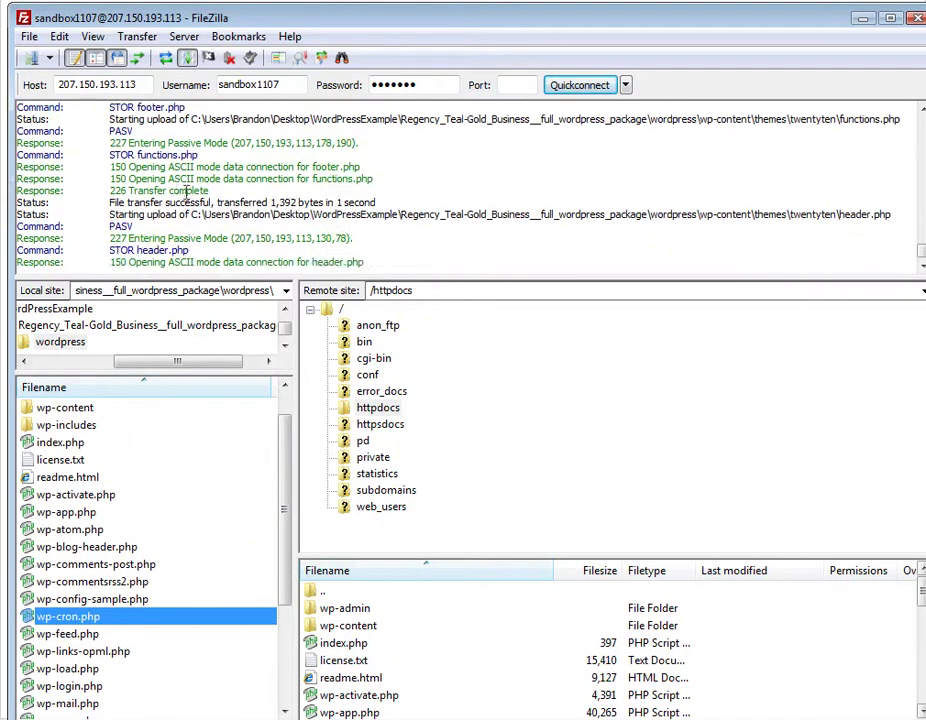
pyautogui.click(165, 60)
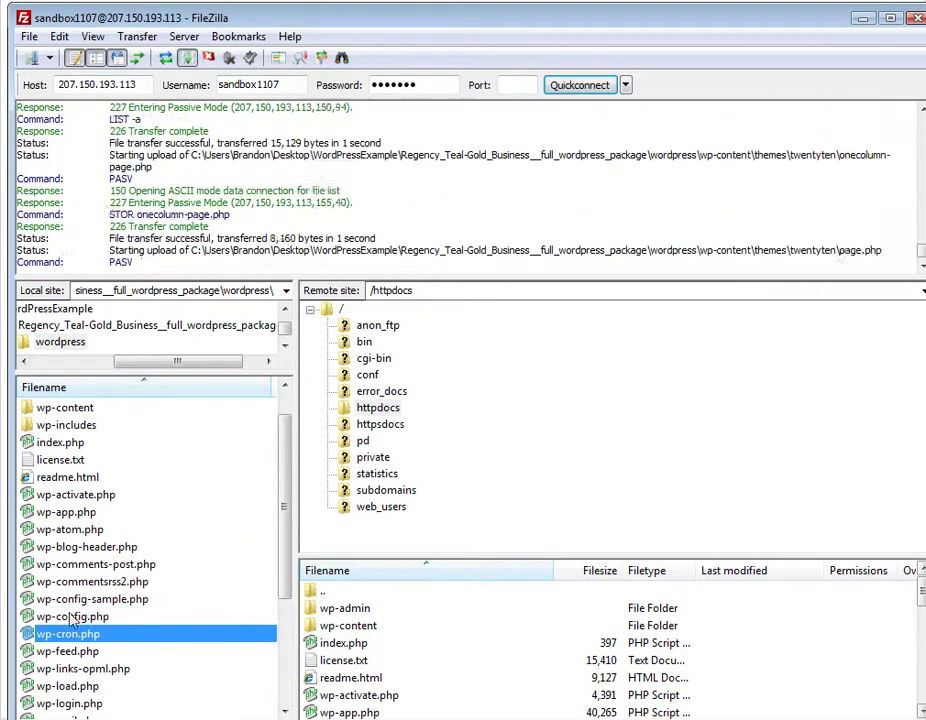
pyautogui.moveTo(44, 617); pyautogui.dragTo(337, 707)
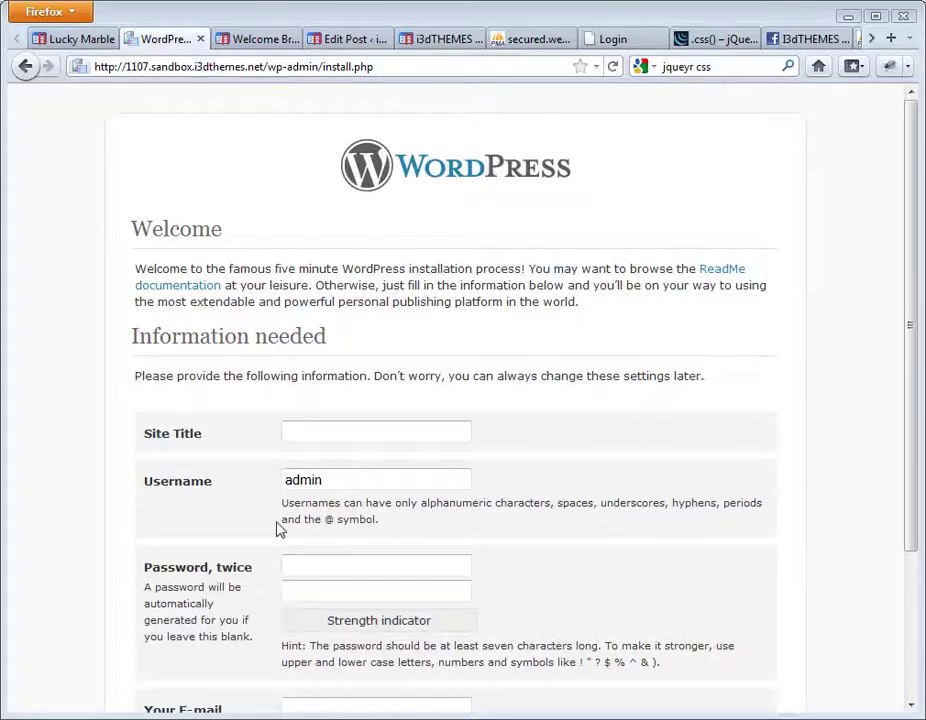
# Log in to the WordPress admin with the stored username and password, and choose the Magazine initial page configuration
pyautogui.scroll(-2, 647, 430)
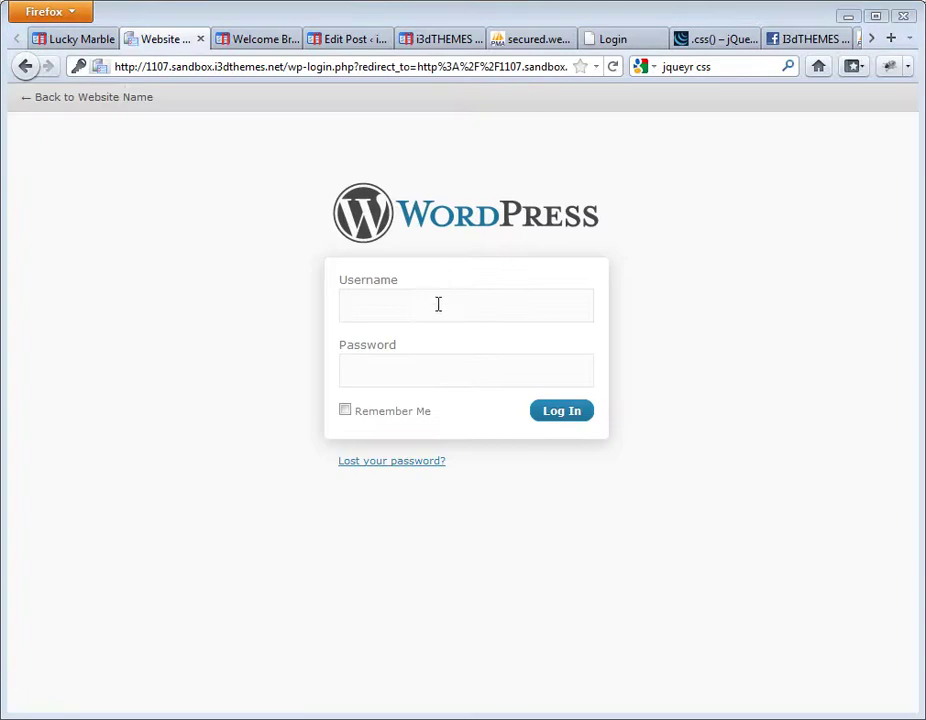
pyautogui.click(438, 304)
pyautogui.press('Down')
pyautogui.press('Tab')
pyautogui.press('Return')
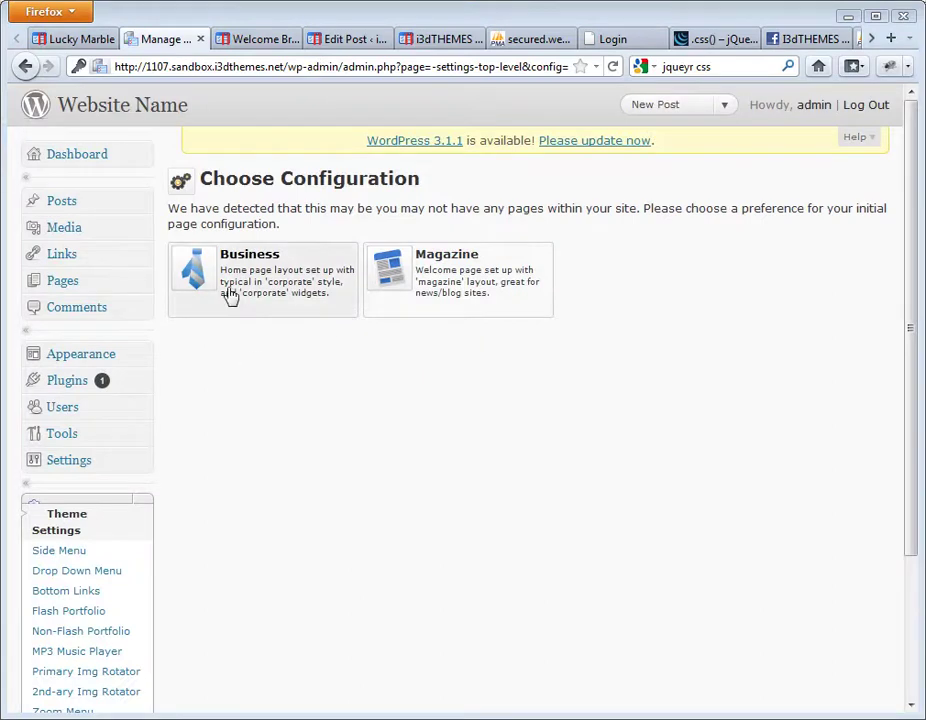
pyautogui.click(522, 291)
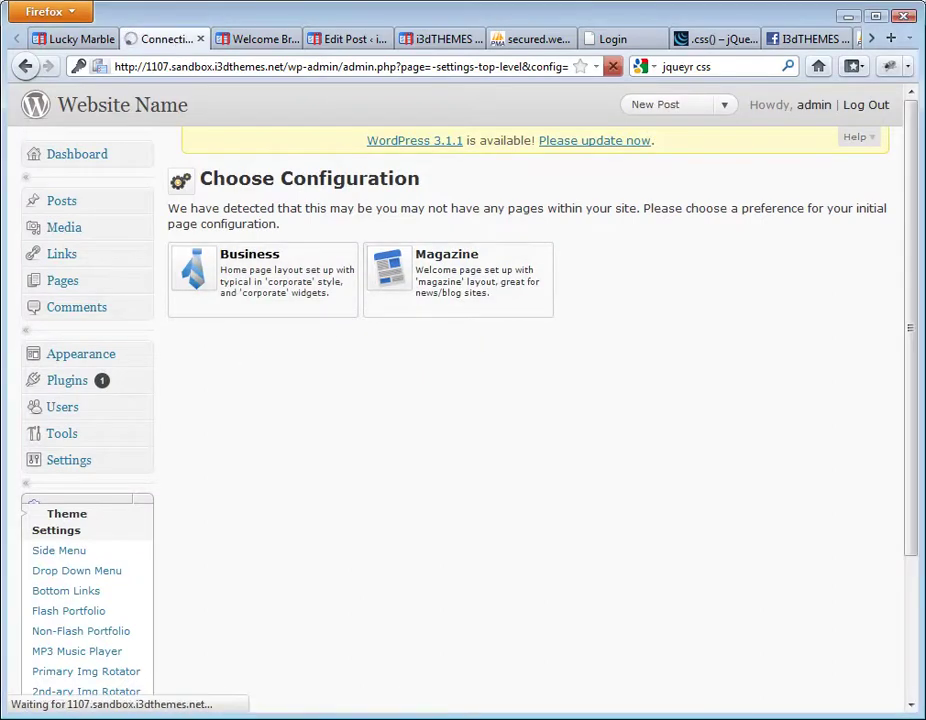